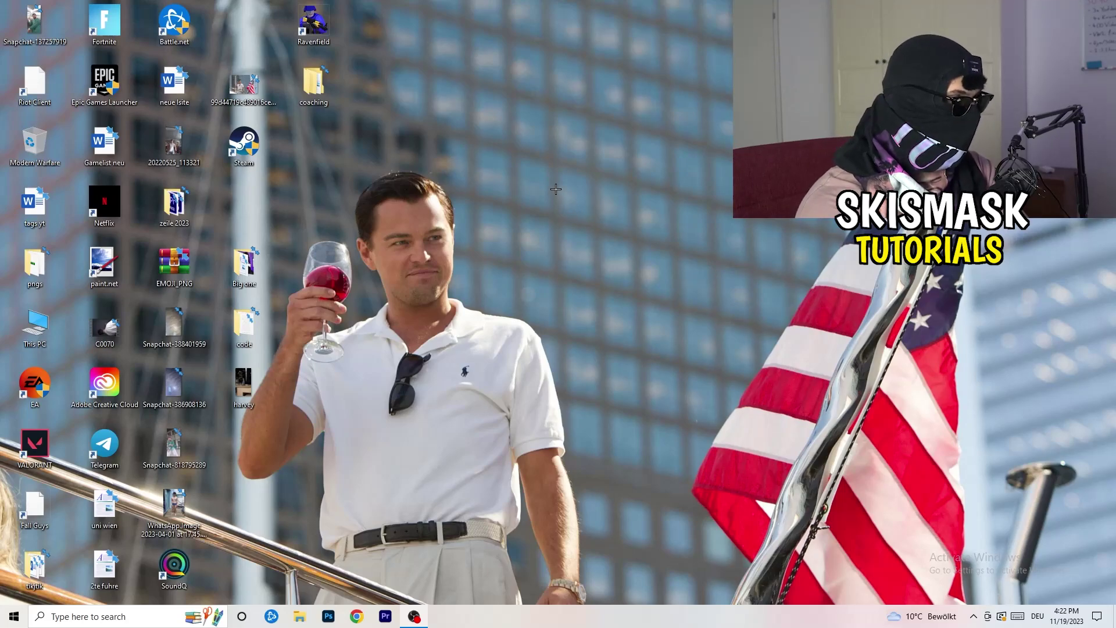
- Open Task Manager from the desktop and maximize its window
{"action": "left_click_drag", "start_coordinate": [560, 625], "coordinate": [563, 588]}
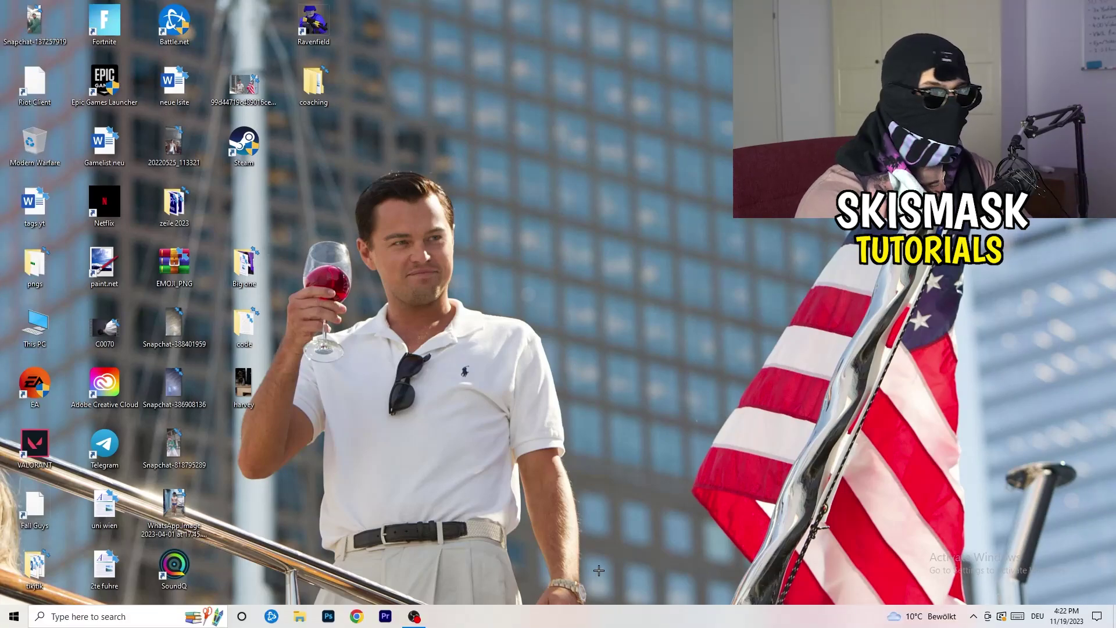
{"action": "right_click", "coordinate": [538, 624]}
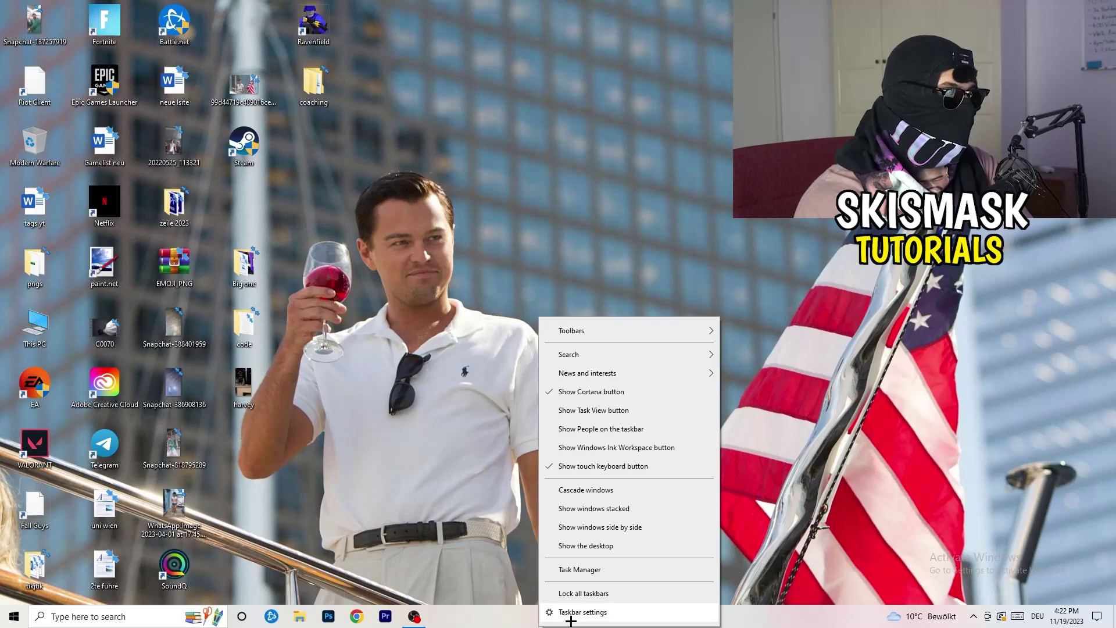
{"action": "left_click", "coordinate": [583, 571]}
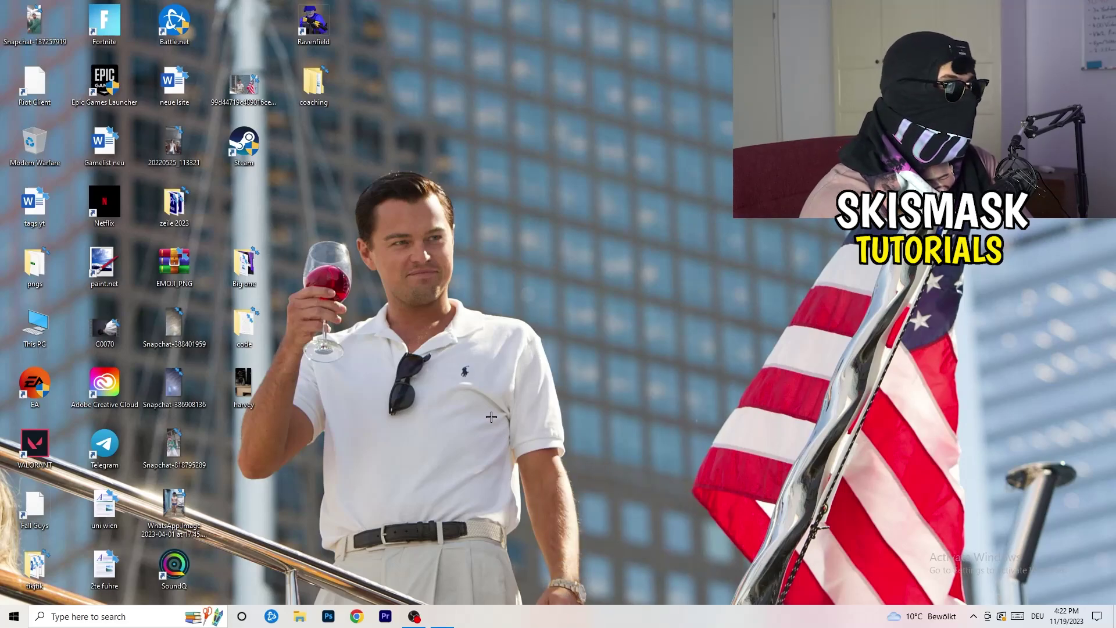
{"action": "left_click", "coordinate": [645, 28]}
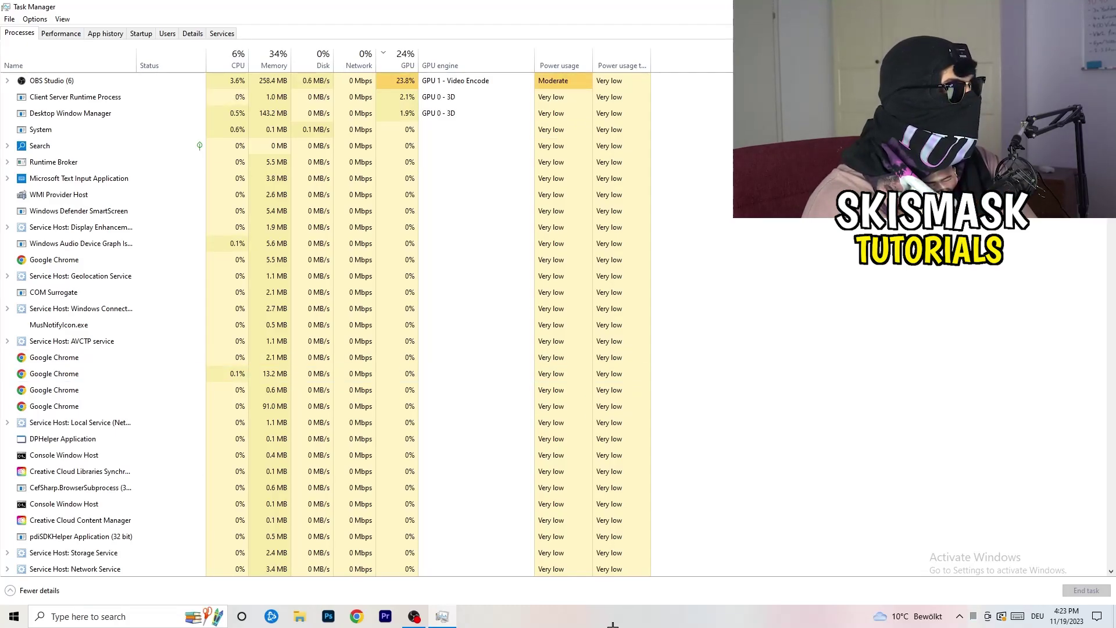
- Open Resource Monitor from Task Manager's performance view and show the actions available for the conhost.exe process
{"action": "left_click", "coordinate": [61, 34]}
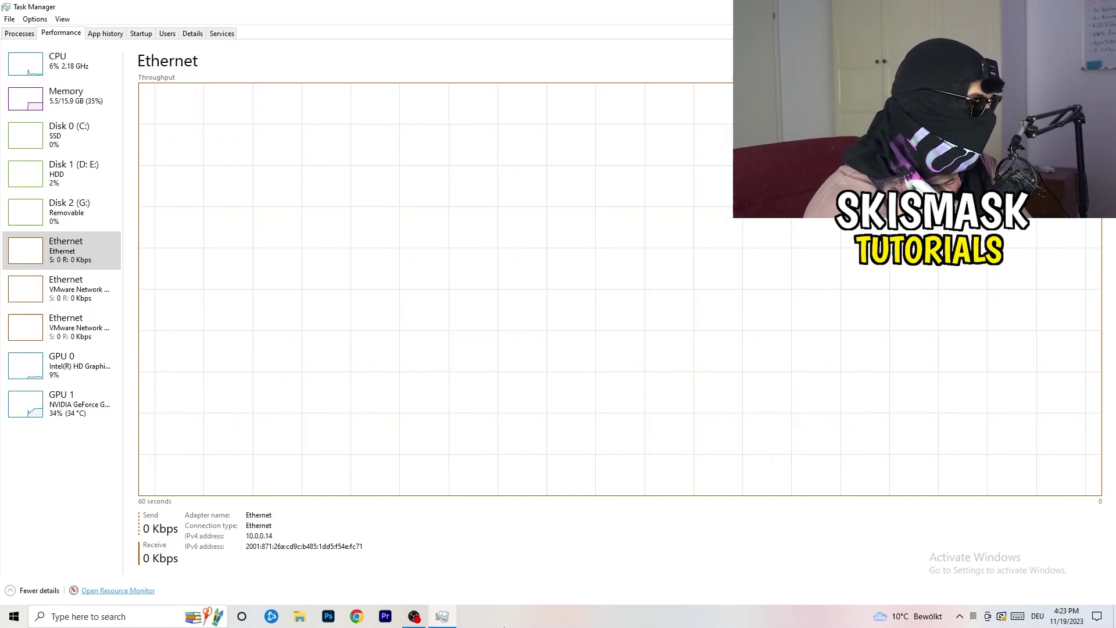
{"action": "left_click", "coordinate": [119, 591]}
{"action": "left_click", "coordinate": [584, 29]}
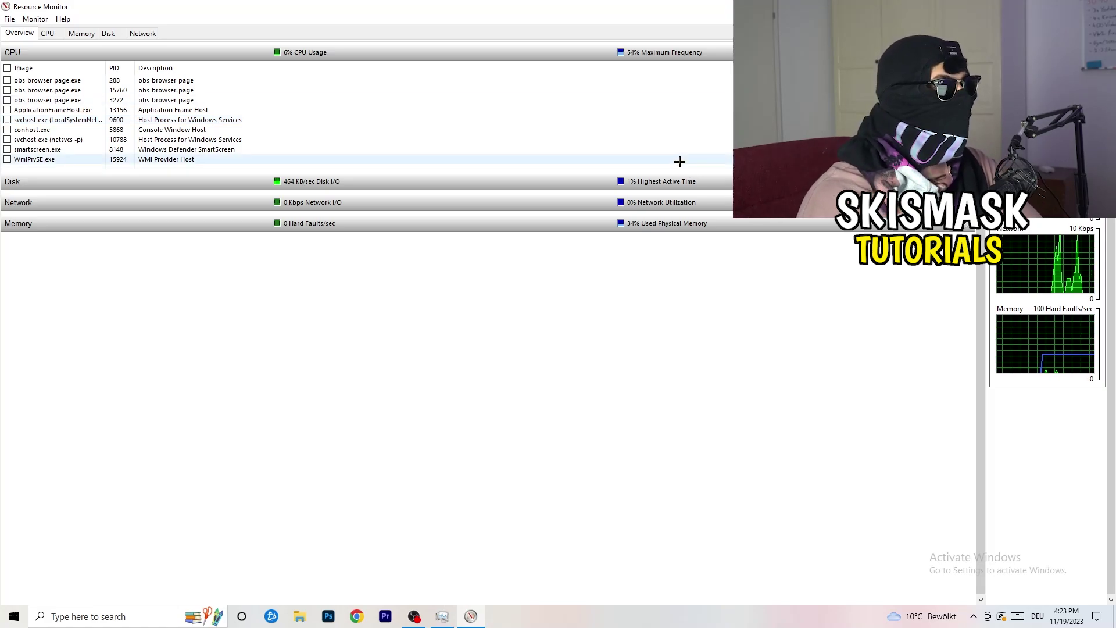
{"action": "right_click", "coordinate": [663, 130]}
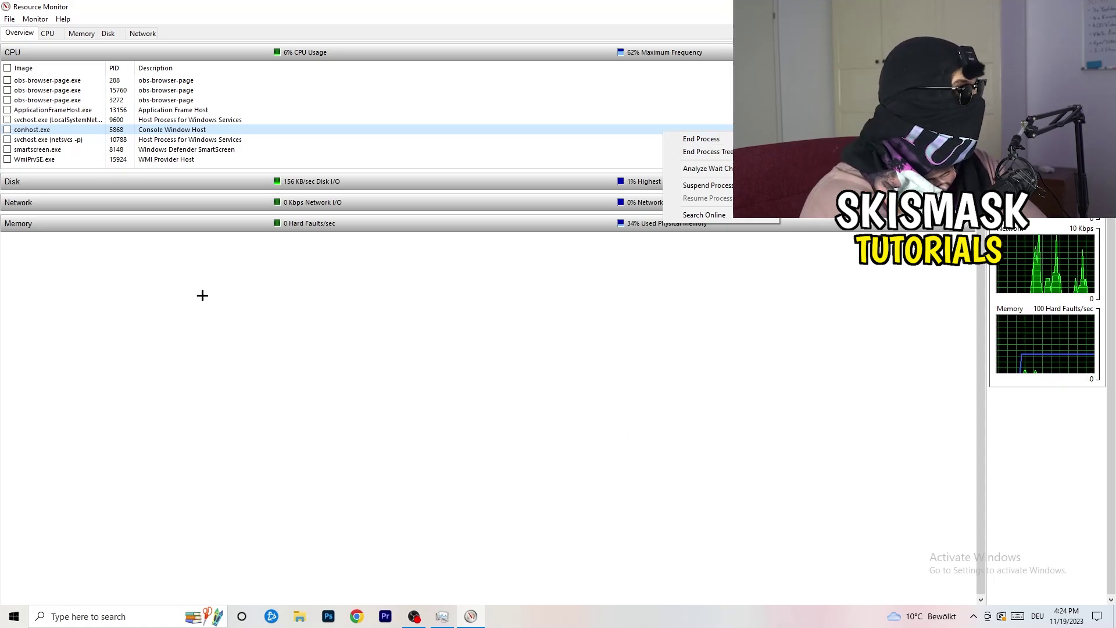
{"action": "left_click", "coordinate": [185, 240]}
- Review the network activity and the overview in Resource Monitor, then close both Resource Monitor and Task Manager
{"action": "left_click", "coordinate": [142, 34]}
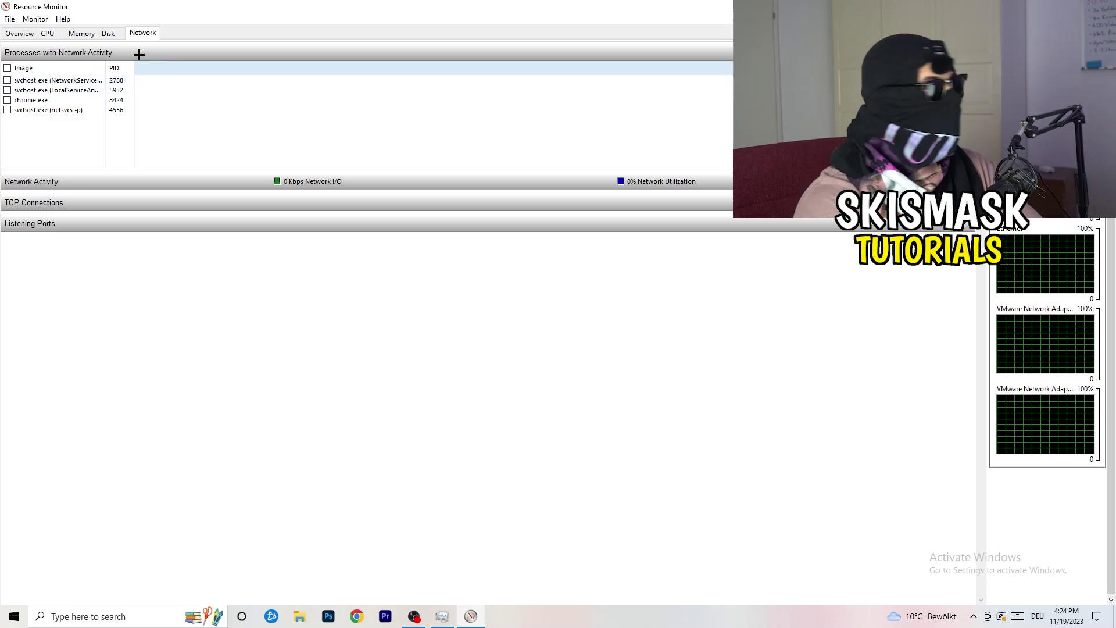
{"action": "left_click", "coordinate": [23, 33]}
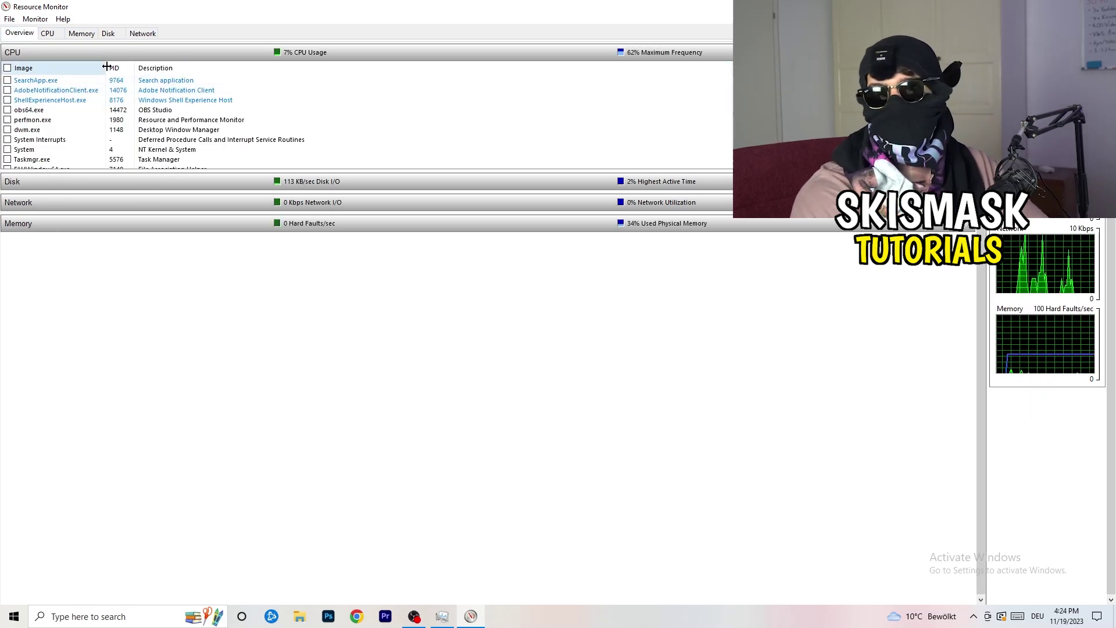
{"action": "left_click", "coordinate": [142, 33]}
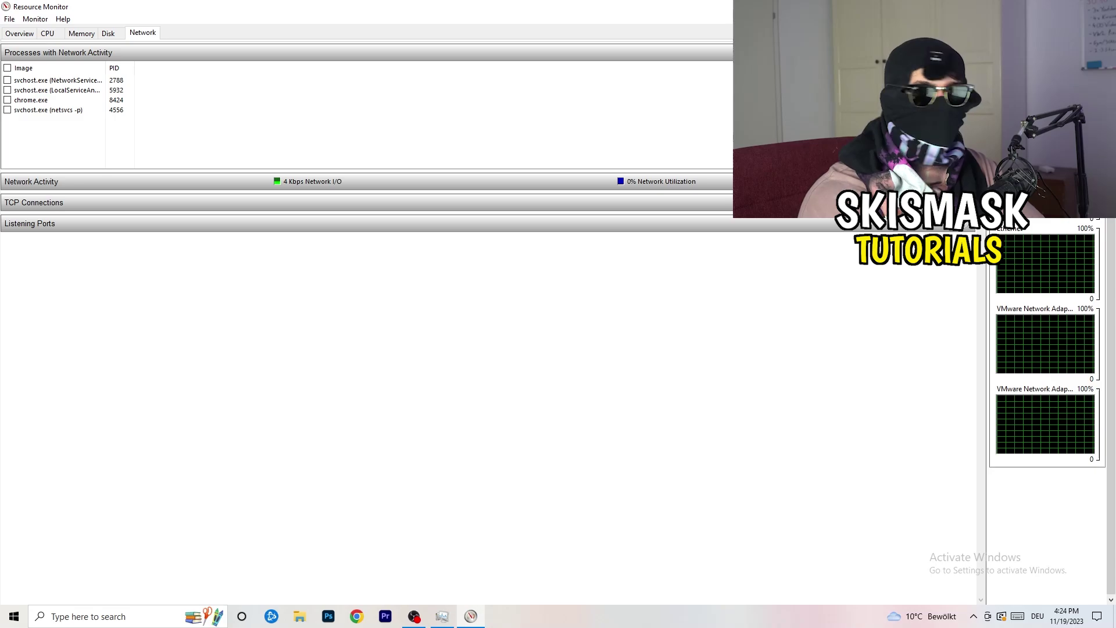
{"action": "key", "text": "alt+F4"}
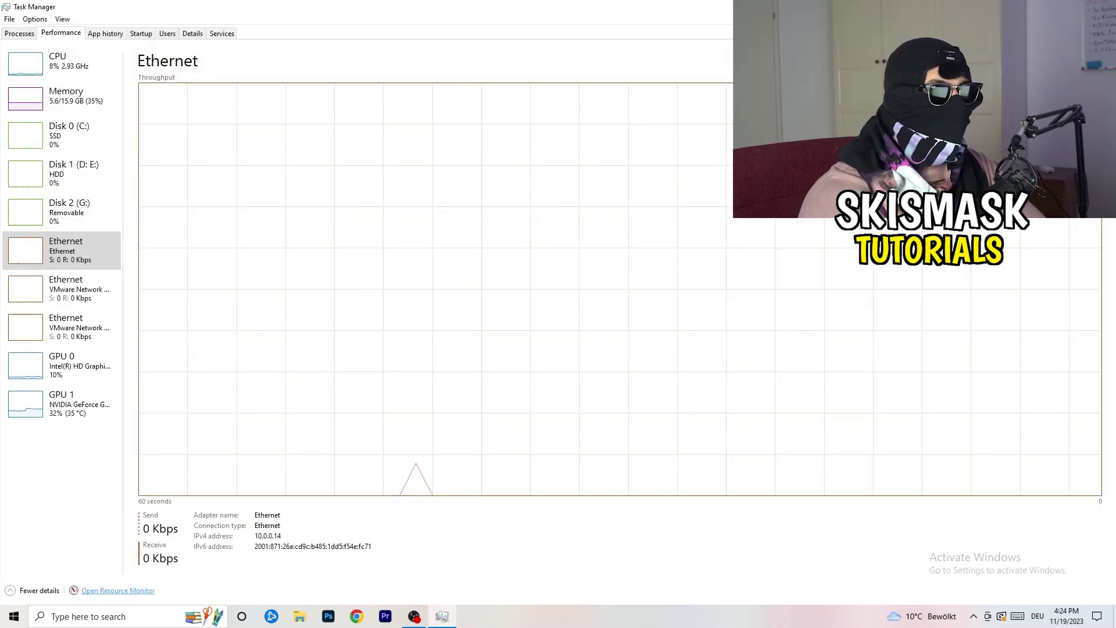
{"action": "key", "text": "alt+F4"}
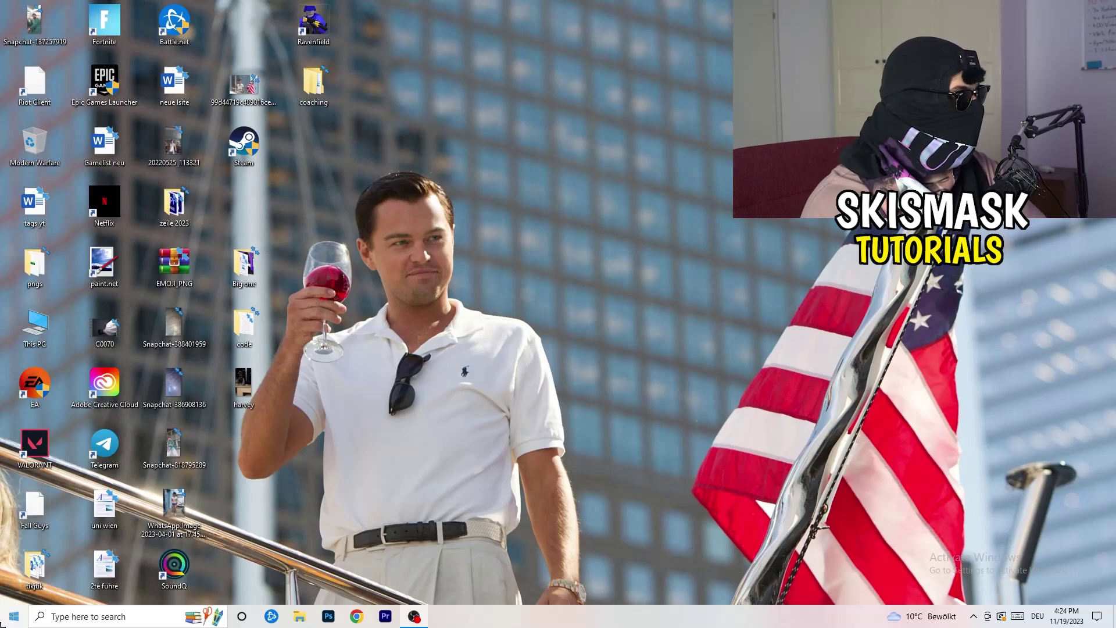
- Open the Network & Internet status page in Windows Settings
{"action": "left_click", "coordinate": [14, 615]}
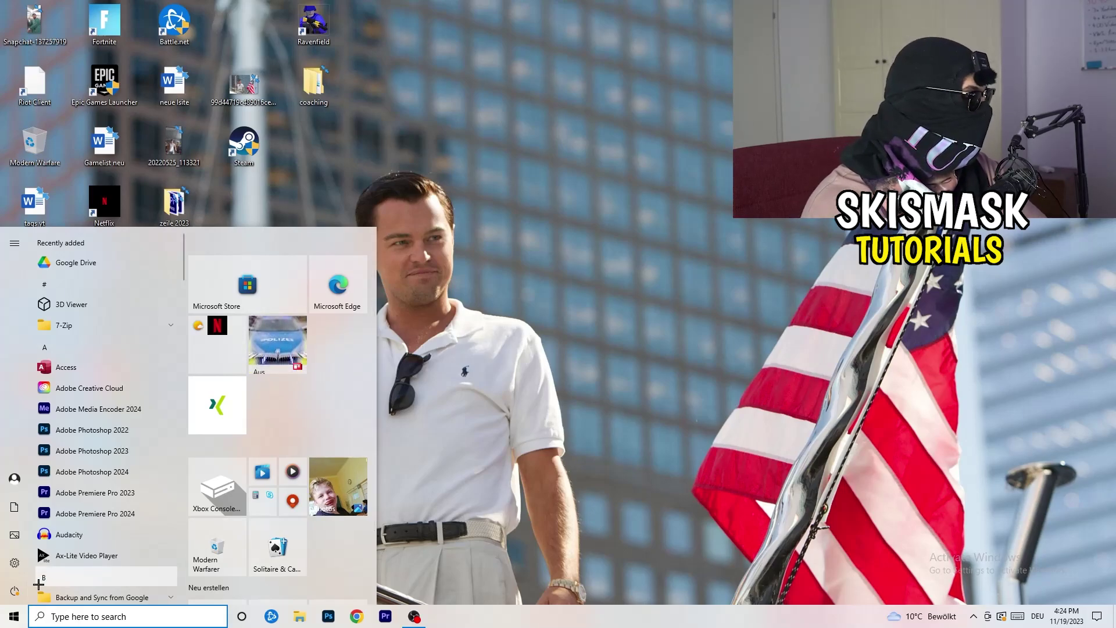
{"action": "left_click", "coordinate": [14, 562]}
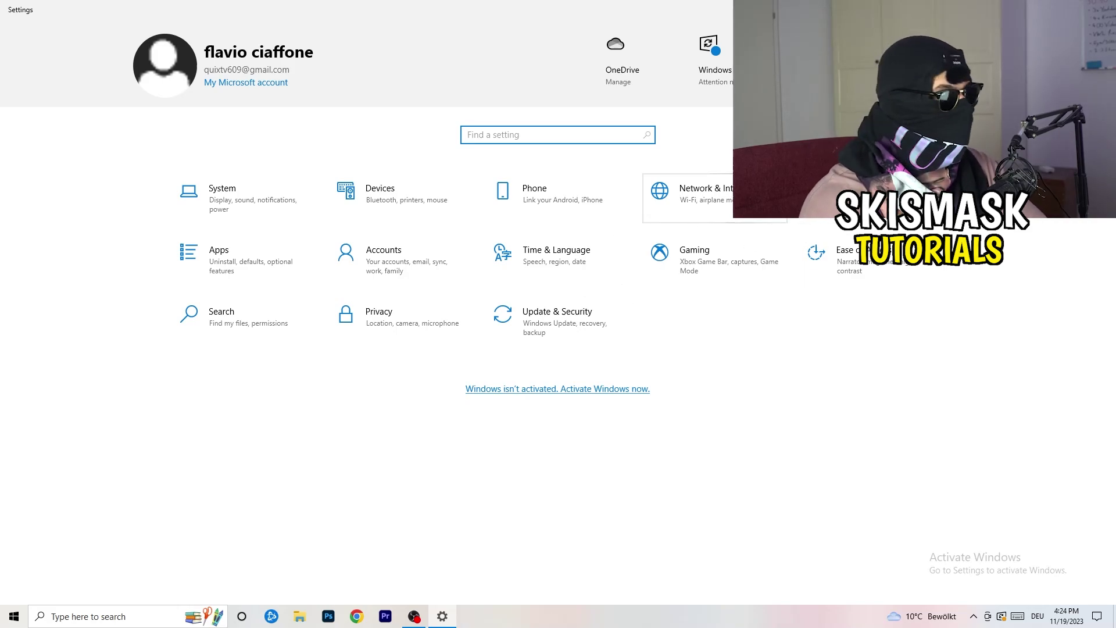
{"action": "left_click", "coordinate": [697, 197]}
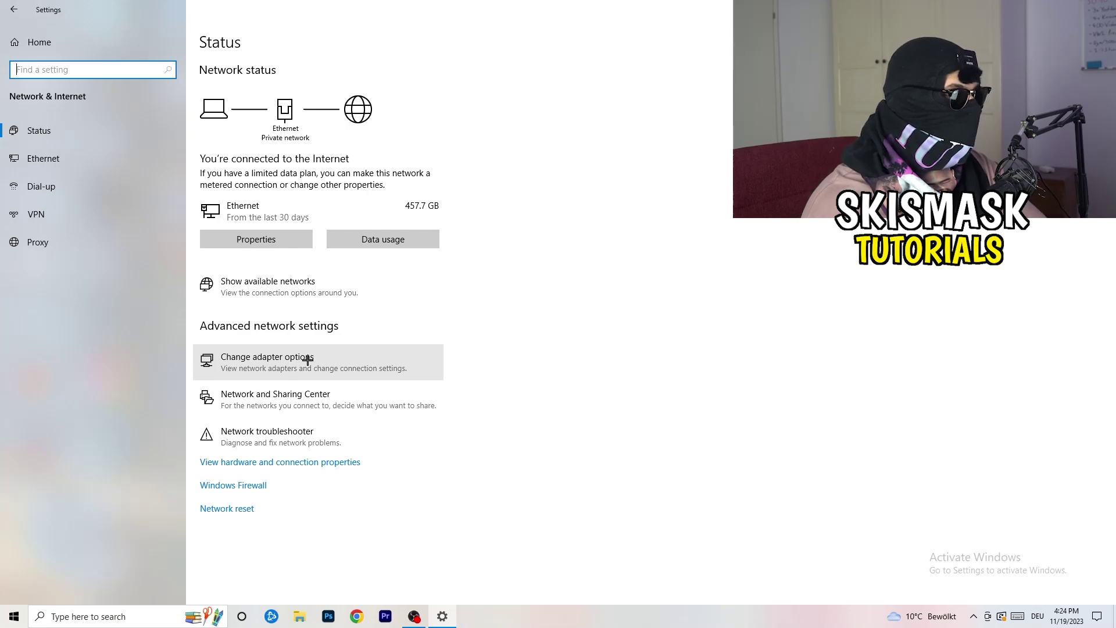
- Start the network troubleshooter for all network adapters and close it during problem detection
{"action": "left_click", "coordinate": [289, 441]}
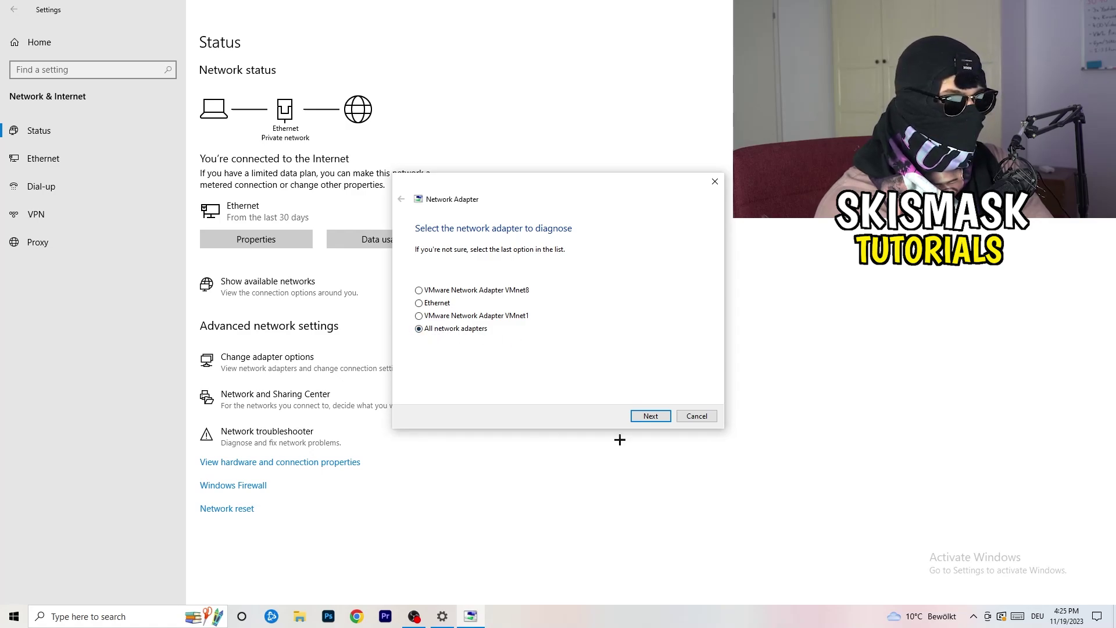
{"action": "left_click", "coordinate": [650, 416]}
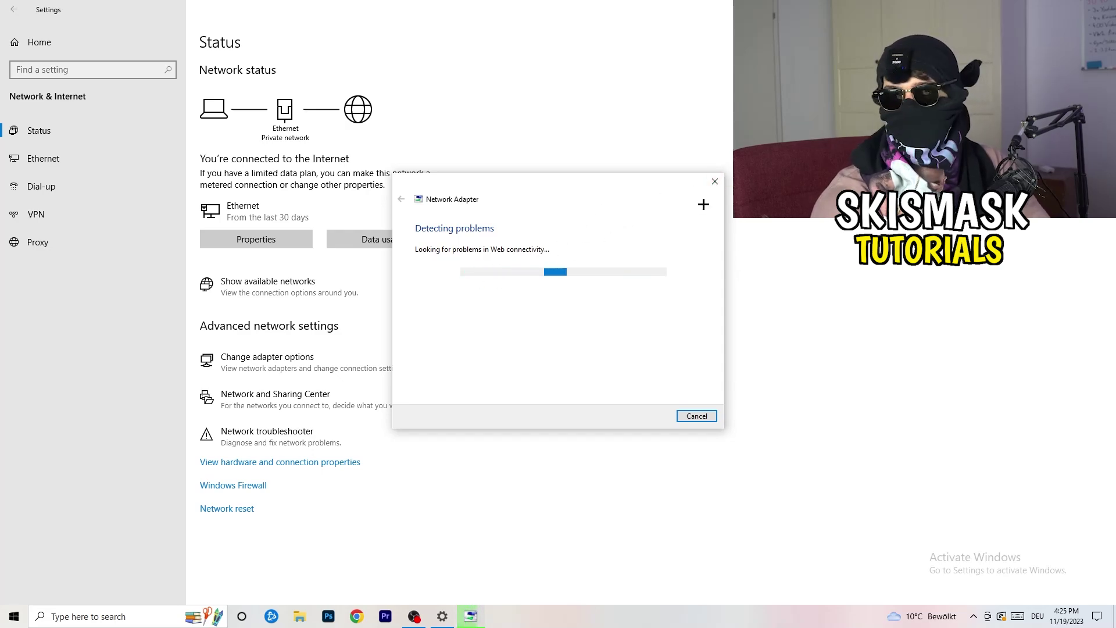
{"action": "left_click", "coordinate": [714, 182]}
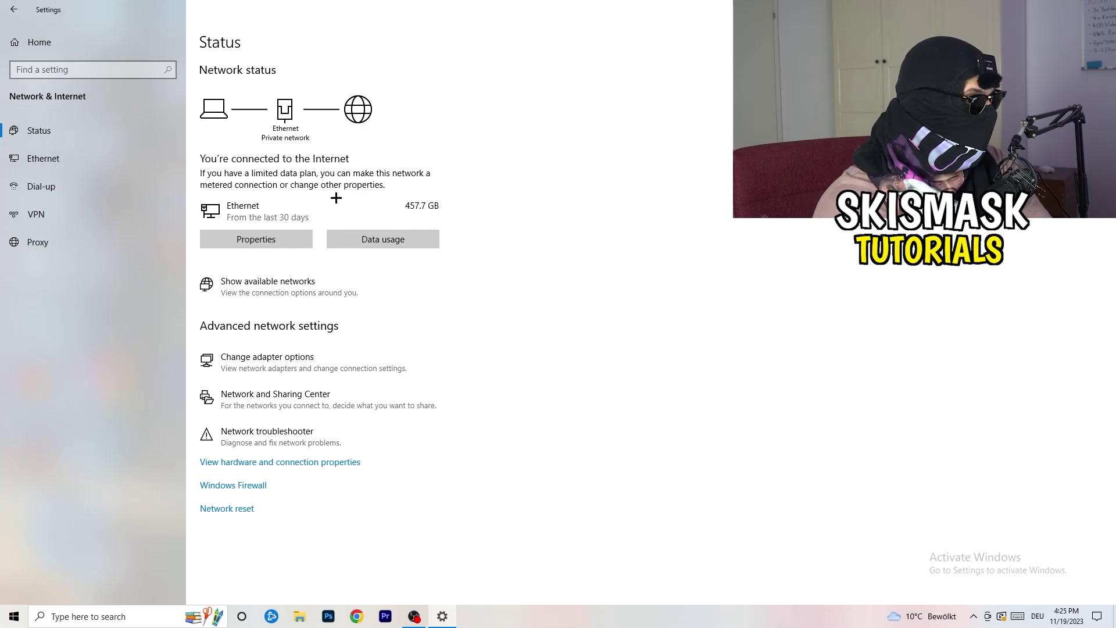
- Open the network adapter options in a maximized window and disable the Ethernet adapter
{"action": "left_click", "coordinate": [295, 366]}
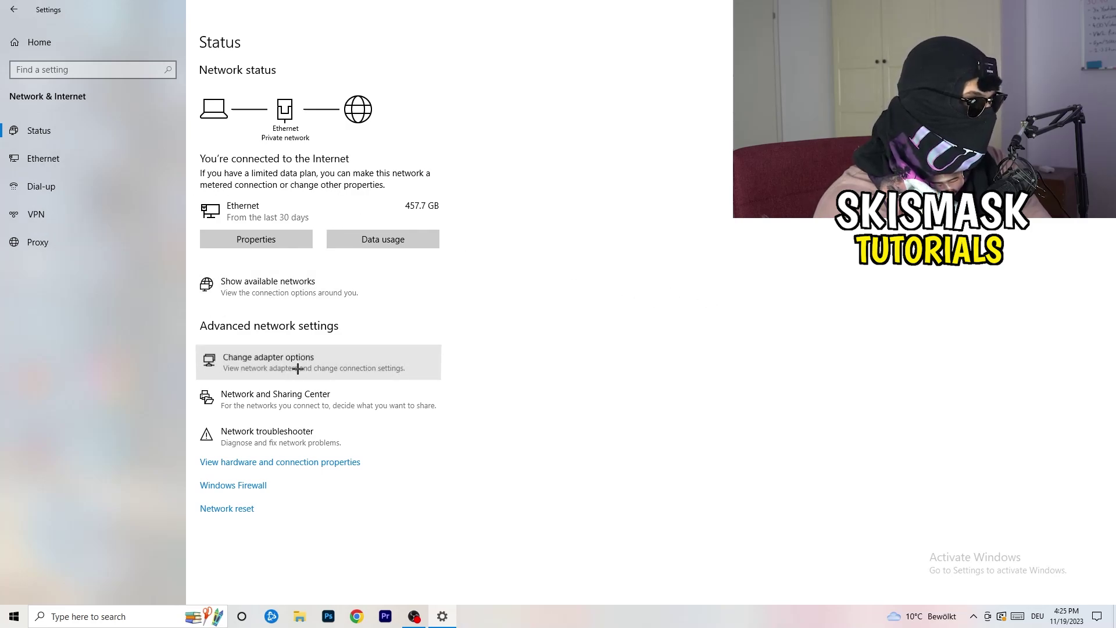
{"action": "key", "text": "super+Up"}
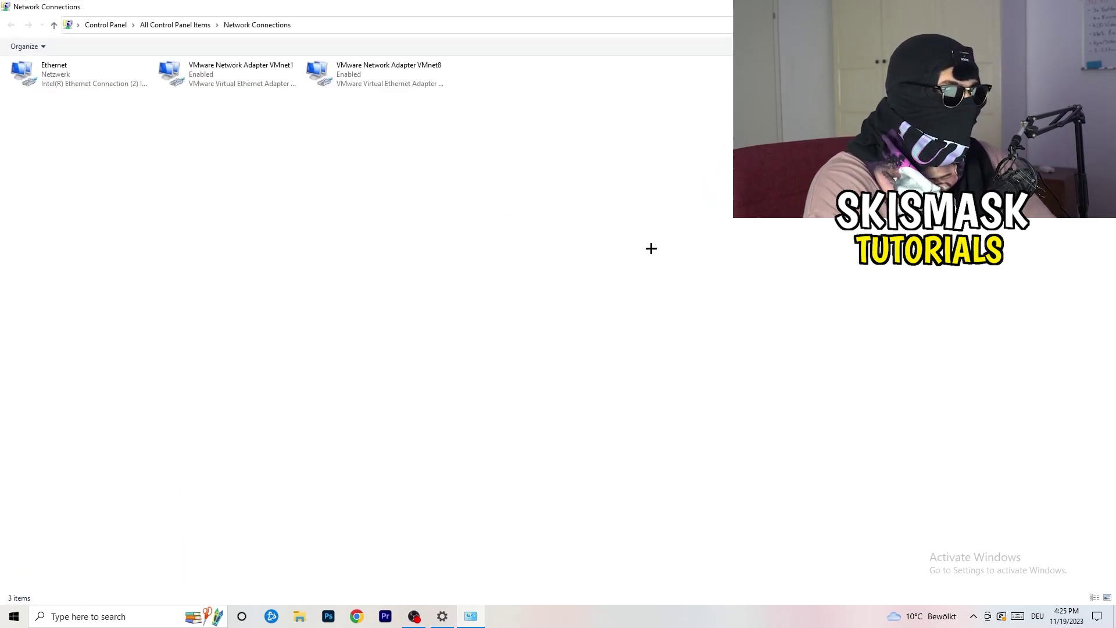
{"action": "left_click", "coordinate": [76, 71]}
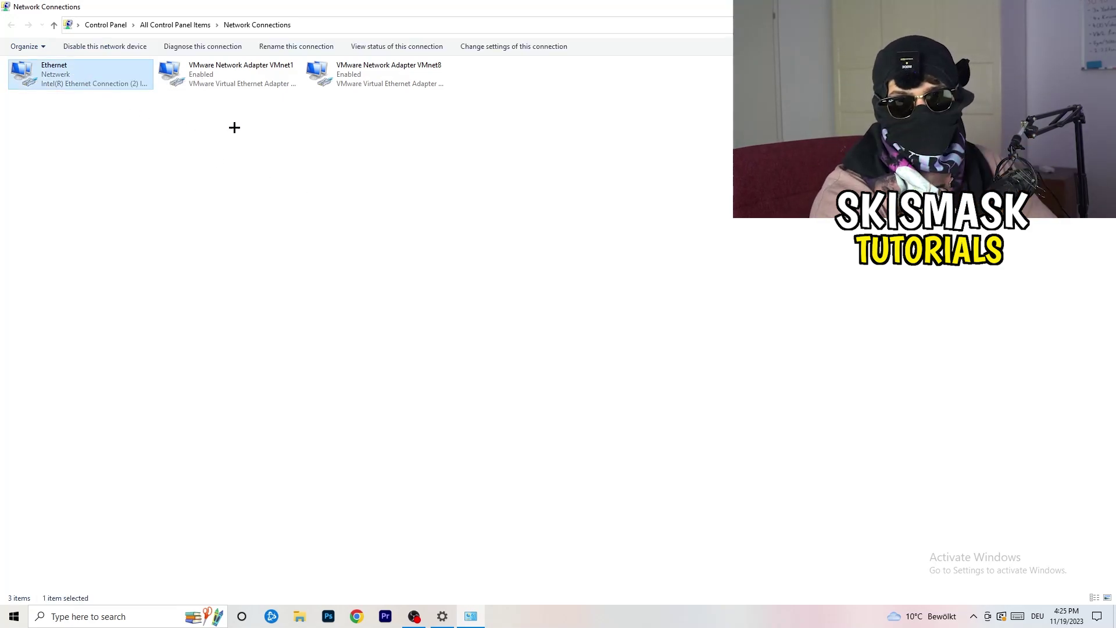
{"action": "right_click", "coordinate": [94, 71]}
{"action": "left_click", "coordinate": [131, 79]}
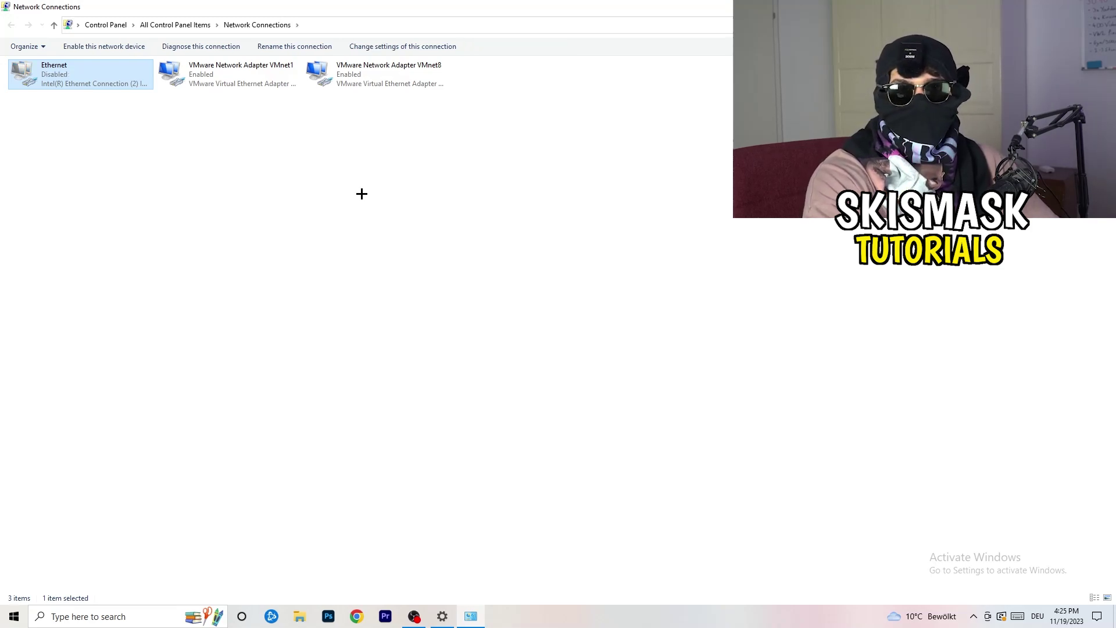
- Enable the Ethernet adapter again and close the Network Connections window
{"action": "right_click", "coordinate": [58, 83]}
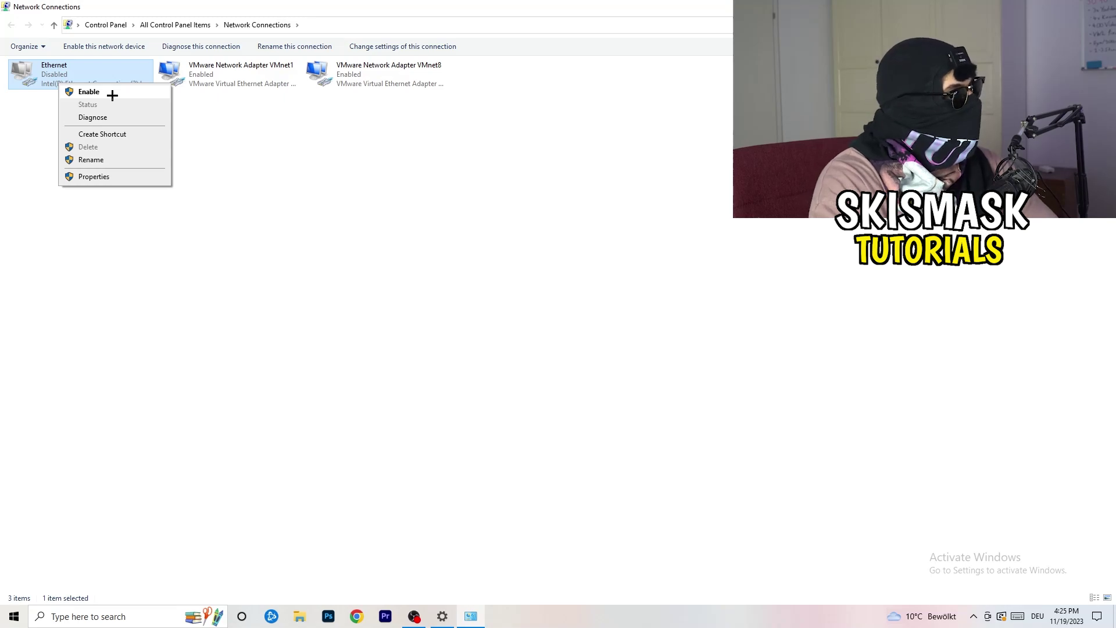
{"action": "left_click", "coordinate": [89, 91]}
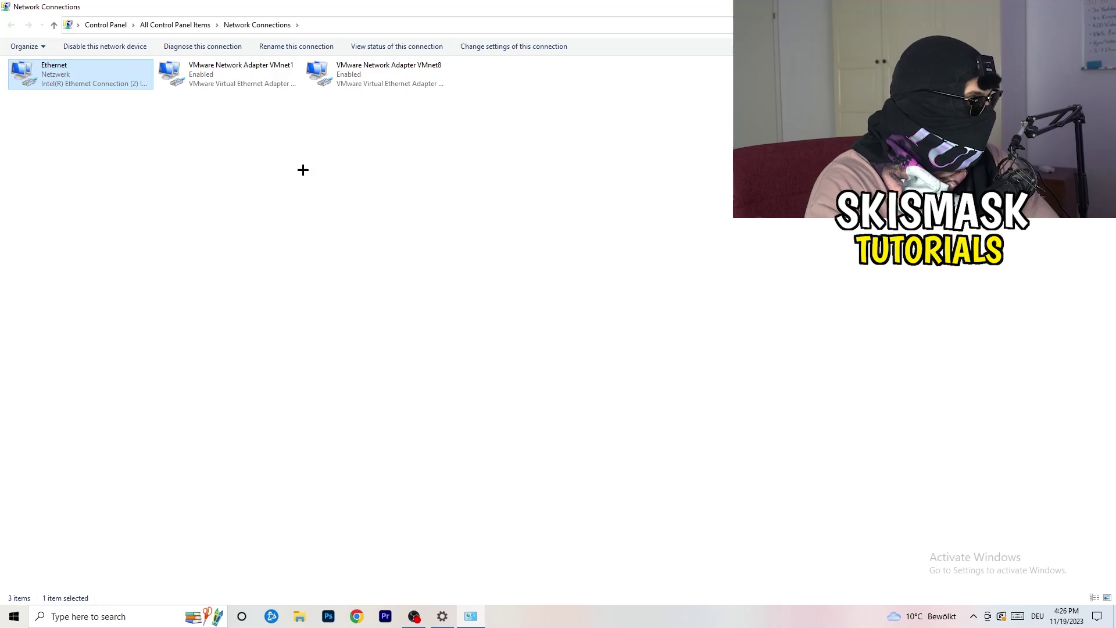
{"action": "key", "text": "alt+F4"}
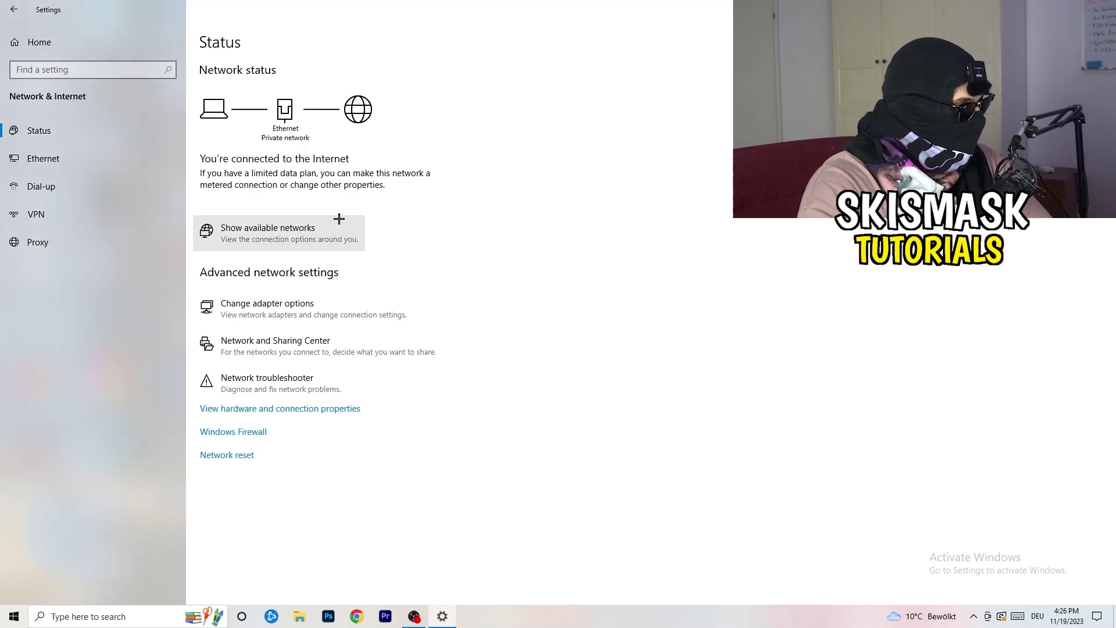
- Open the Ethernet connection's status from the Network and Sharing Center and move its dialog closer to the connection list
{"action": "left_click", "coordinate": [330, 350]}
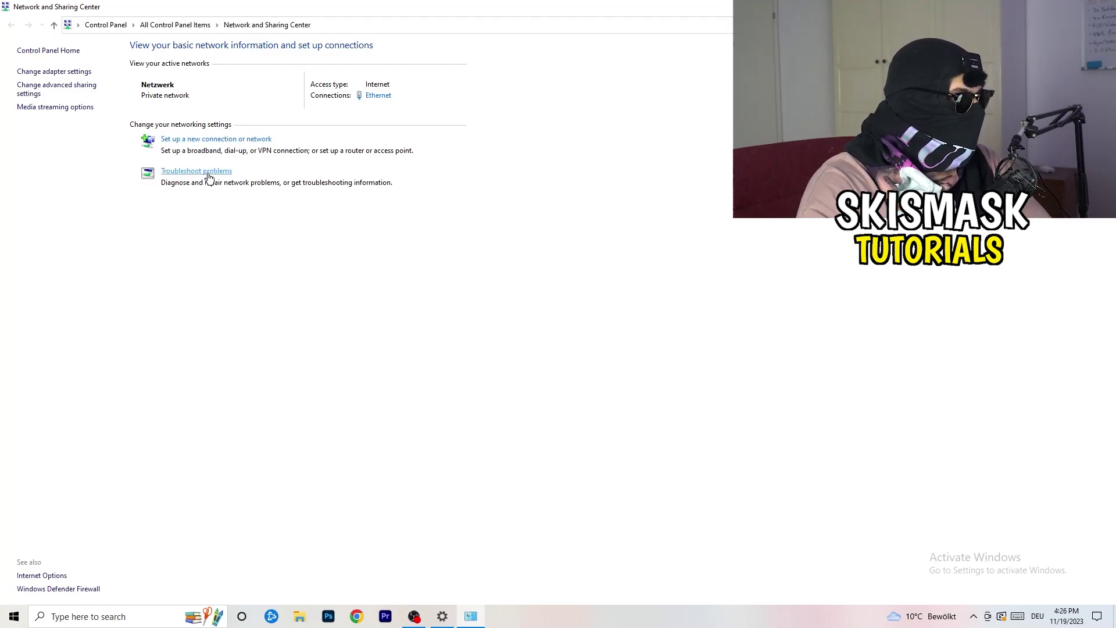
{"action": "left_click", "coordinate": [391, 97]}
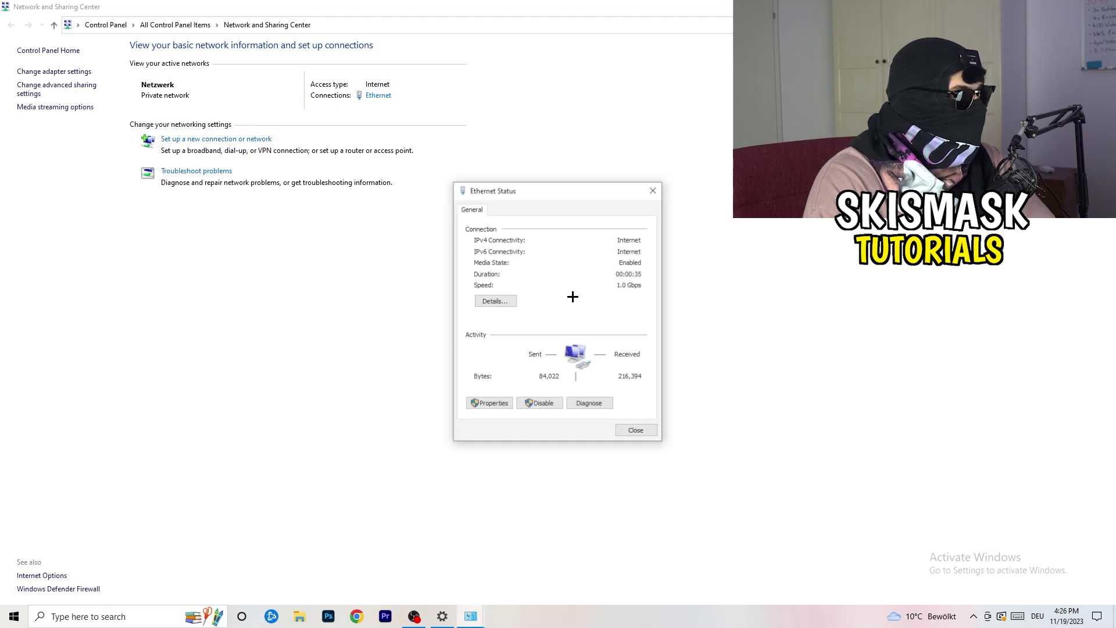
{"action": "left_click_drag", "start_coordinate": [555, 180], "coordinate": [285, 114]}
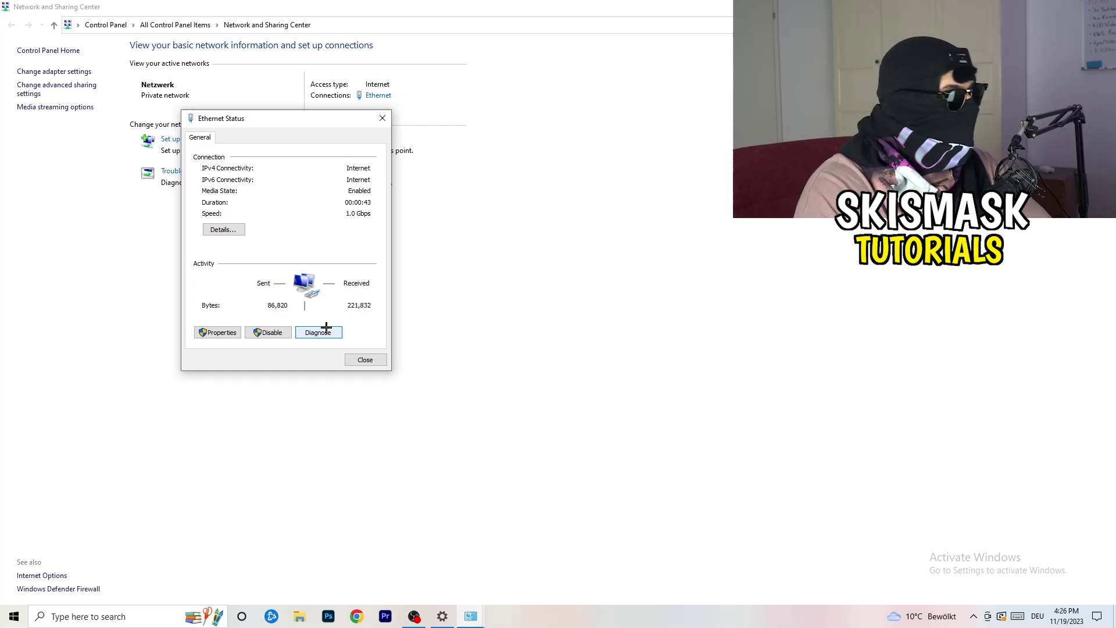
- Open the Ethernet connection's properties and show the settings of Internetprotokoll, Version 4 (TCP/IPv4)
{"action": "left_click", "coordinate": [231, 331]}
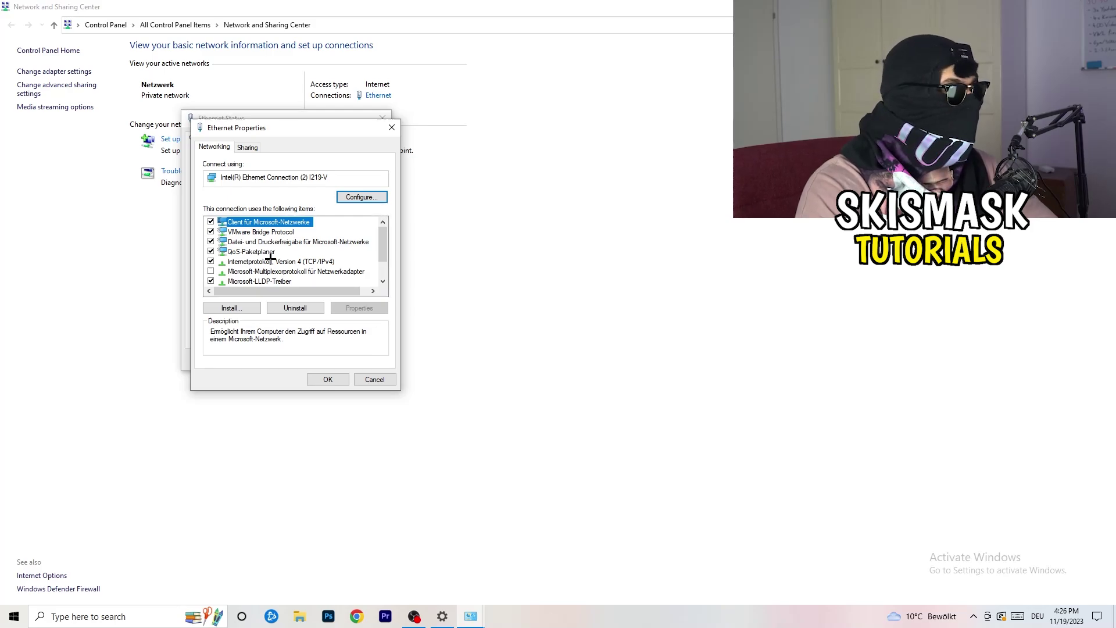
{"action": "scroll", "coordinate": [271, 263], "scroll_direction": "down", "scroll_amount": 1}
{"action": "scroll", "coordinate": [278, 257], "scroll_direction": "up", "scroll_amount": 1}
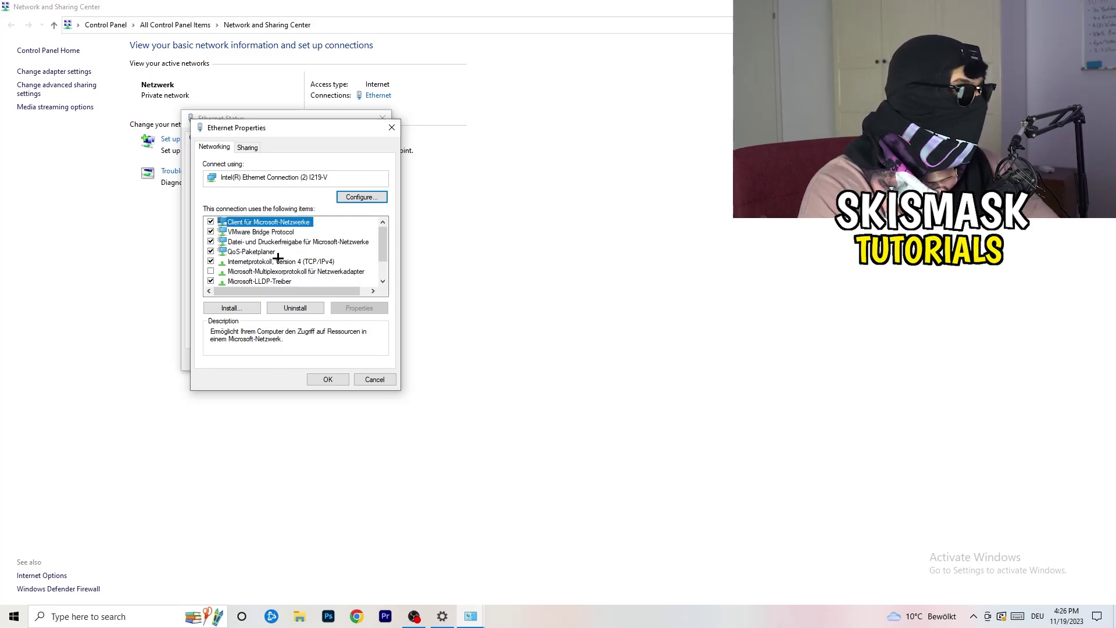
{"action": "scroll", "coordinate": [277, 257], "scroll_direction": "down", "scroll_amount": 1}
{"action": "scroll", "coordinate": [278, 257], "scroll_direction": "up", "scroll_amount": 1}
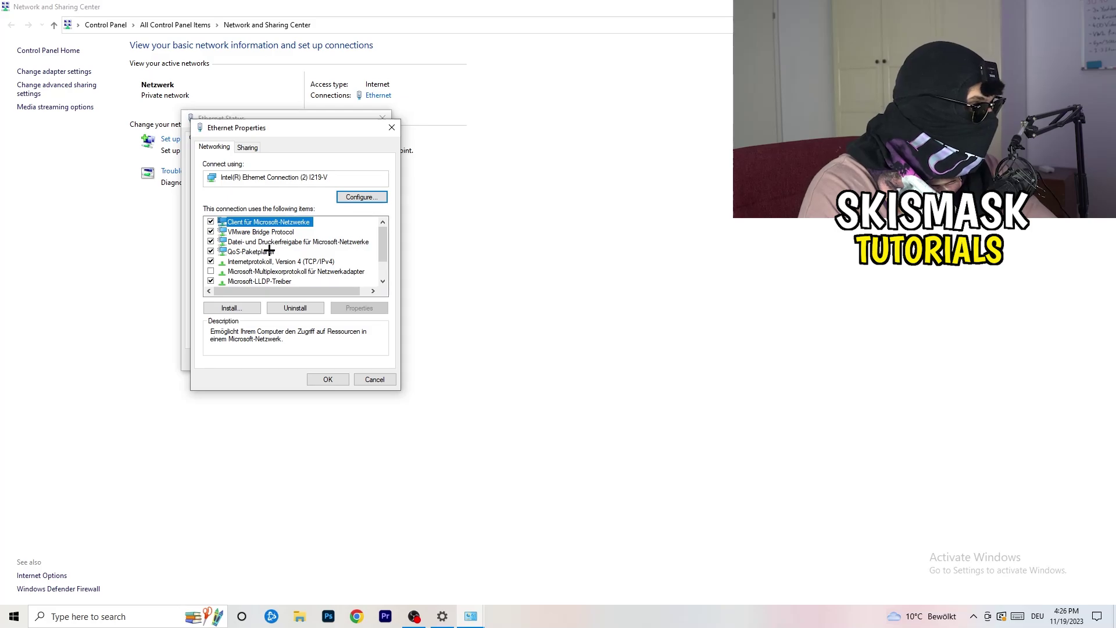
{"action": "left_click", "coordinate": [260, 262]}
{"action": "double_click", "coordinate": [259, 262]}
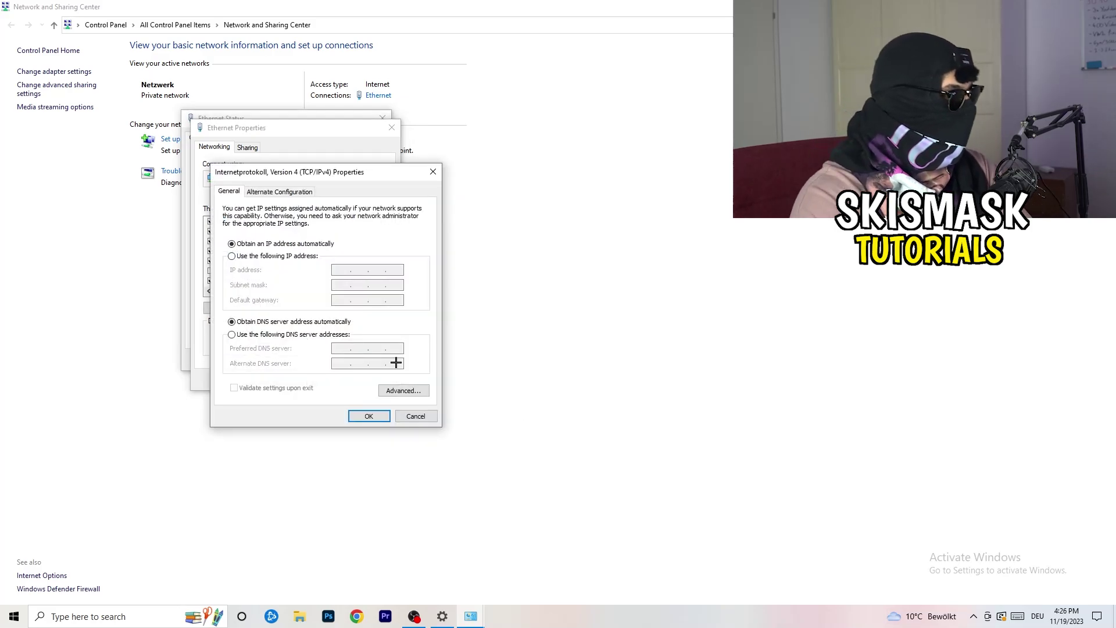
- Try switching IPv4 to a manually entered IP address, then close both properties dialogs without saving
{"action": "left_click", "coordinate": [237, 260]}
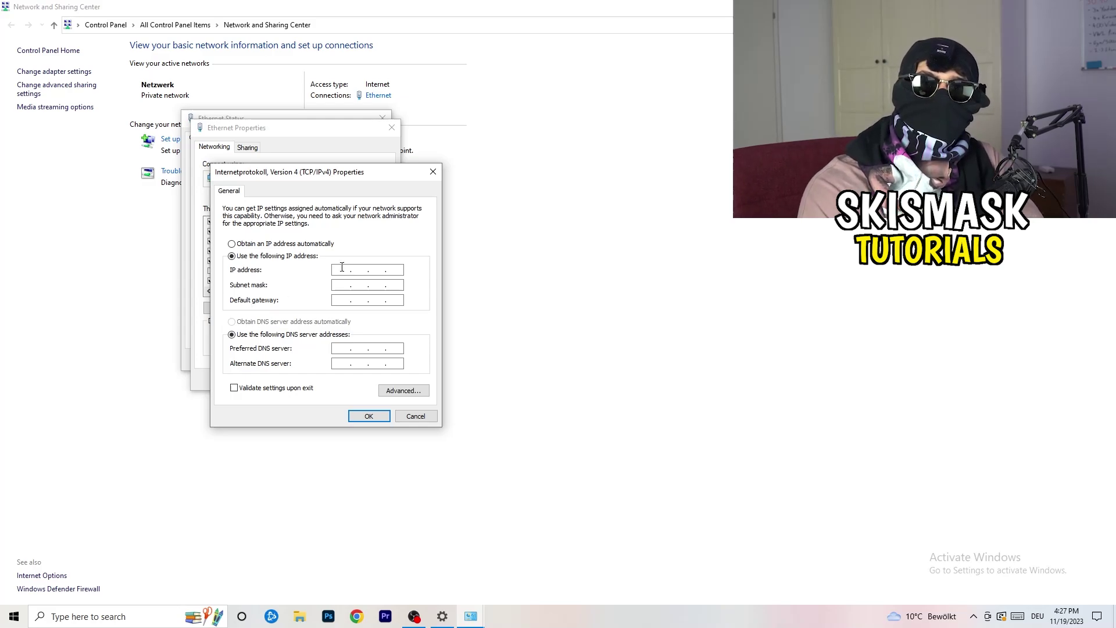
{"action": "left_click", "coordinate": [342, 268]}
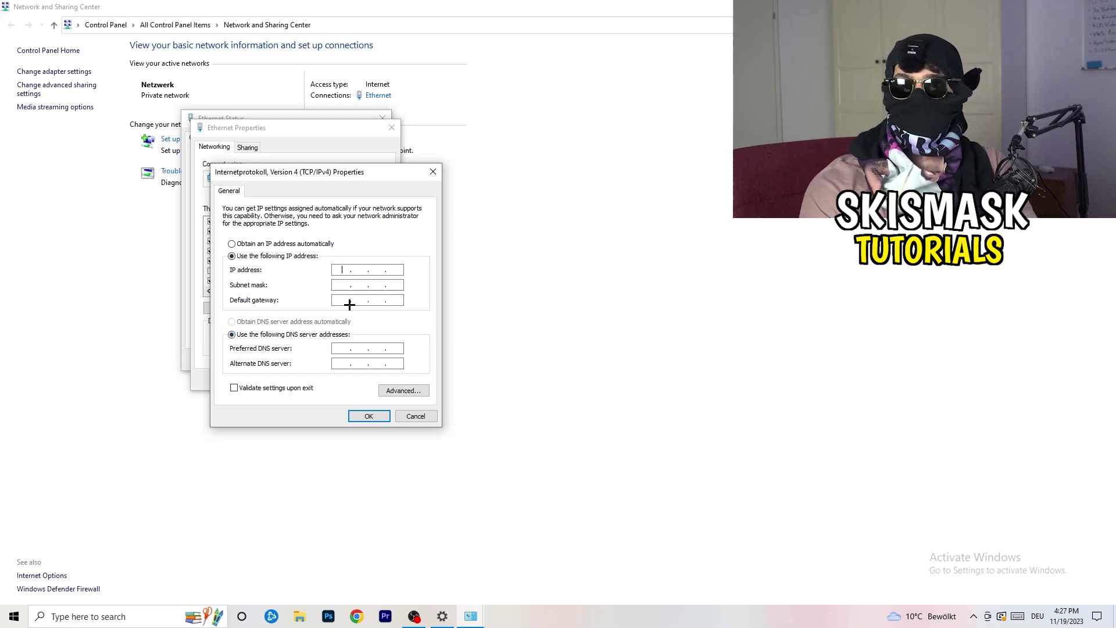
{"action": "left_click", "coordinate": [433, 170]}
{"action": "left_click", "coordinate": [392, 127]}
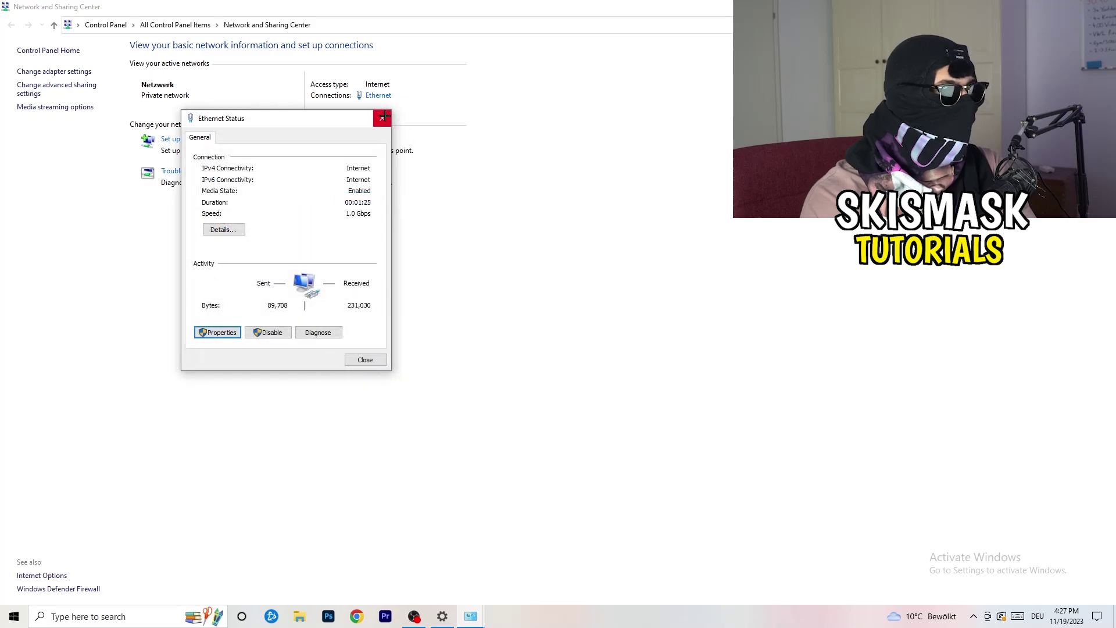
- Close the Ethernet status dialog and the Network and Sharing Center, and open the Network reset option in the network status settings
{"action": "left_click", "coordinate": [381, 118]}
{"action": "key", "text": "alt+F4"}
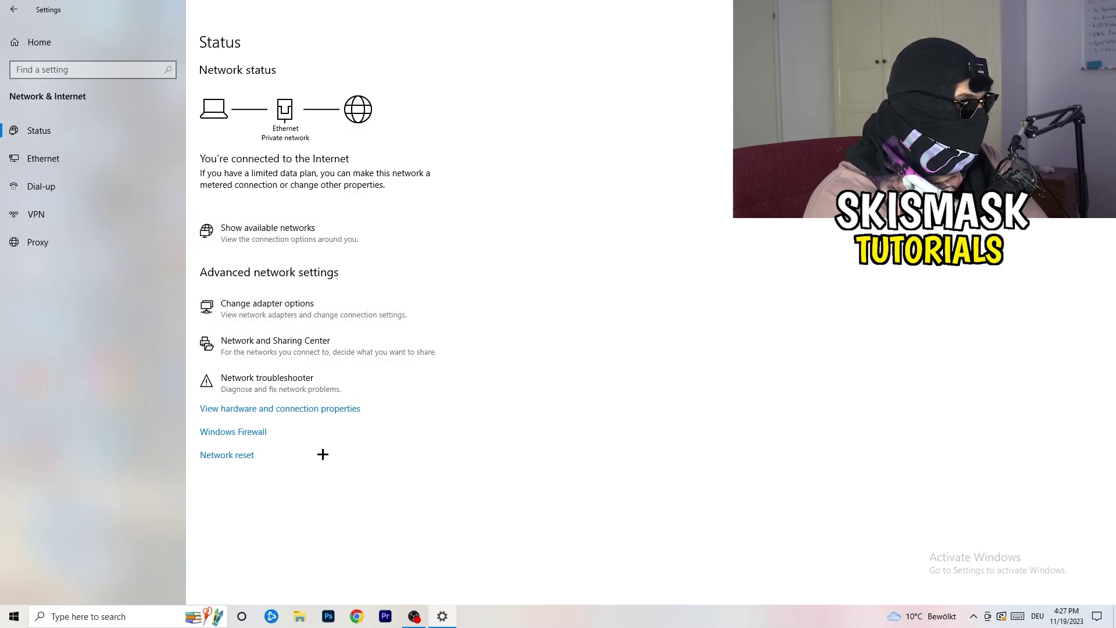
{"action": "left_click", "coordinate": [245, 458]}
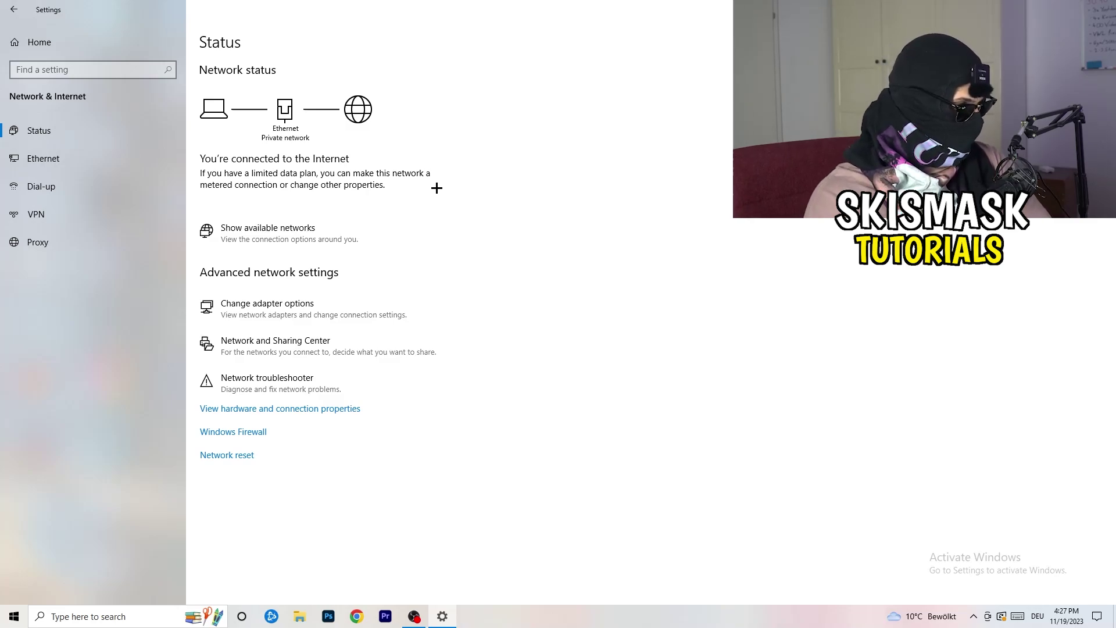
- Show the available networks, return from that list to the Network & Internet settings, and close Settings
{"action": "left_click", "coordinate": [294, 228]}
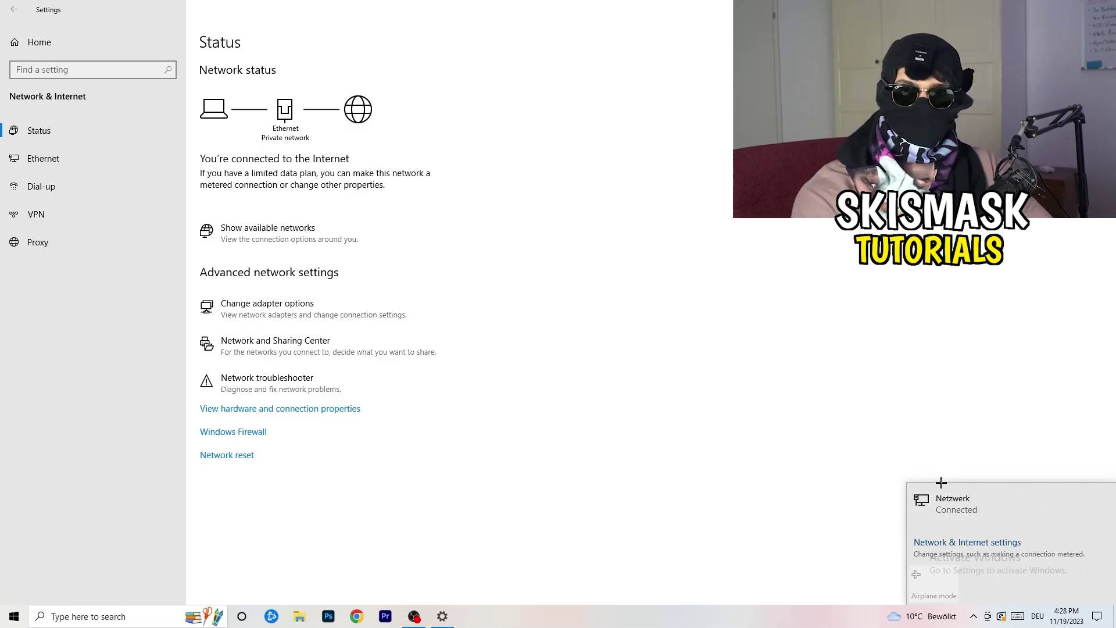
{"action": "left_click", "coordinate": [948, 541]}
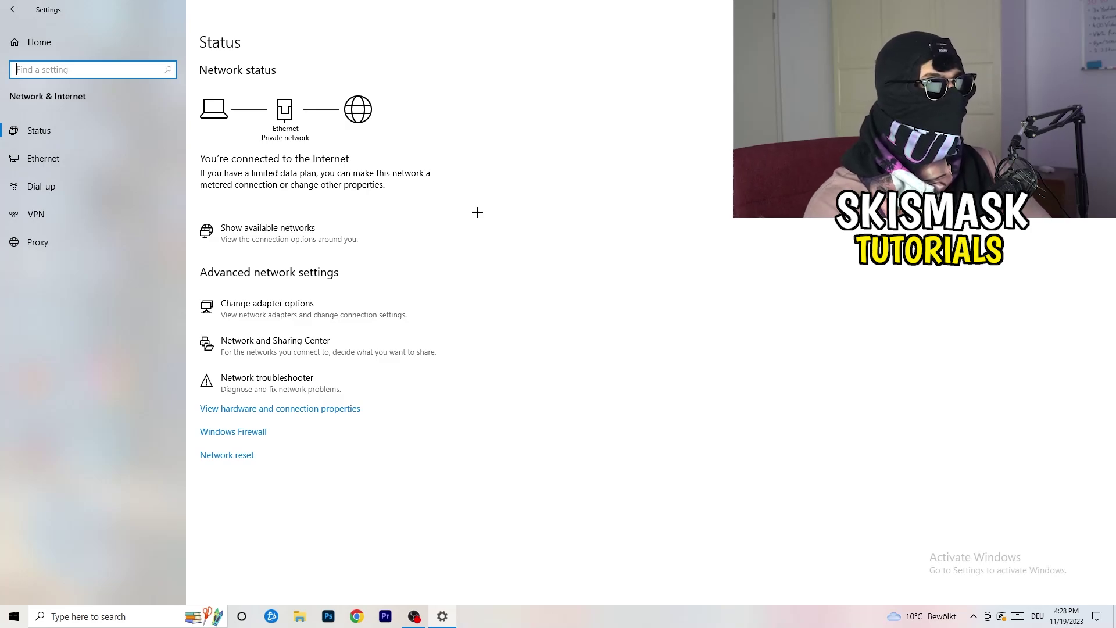
{"action": "left_click", "coordinate": [1101, 9]}
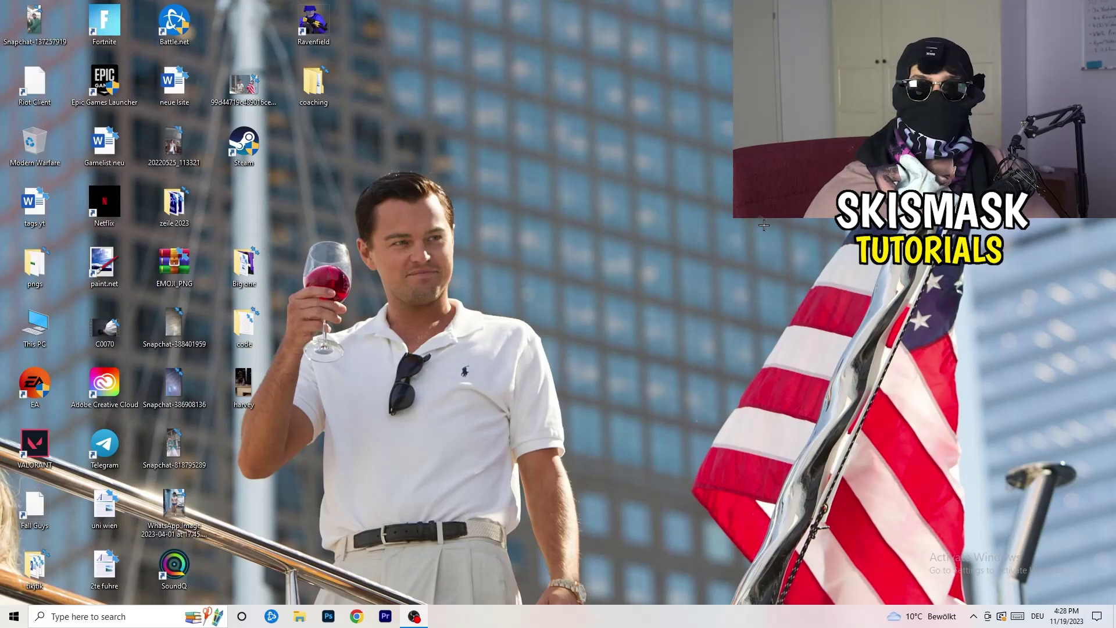
- Reopen Windows Settings from the desktop and go to the Windows Update page of Update & Security
{"action": "left_click", "coordinate": [14, 616]}
{"action": "scroll", "coordinate": [88, 407], "scroll_direction": "down", "scroll_amount": 1}
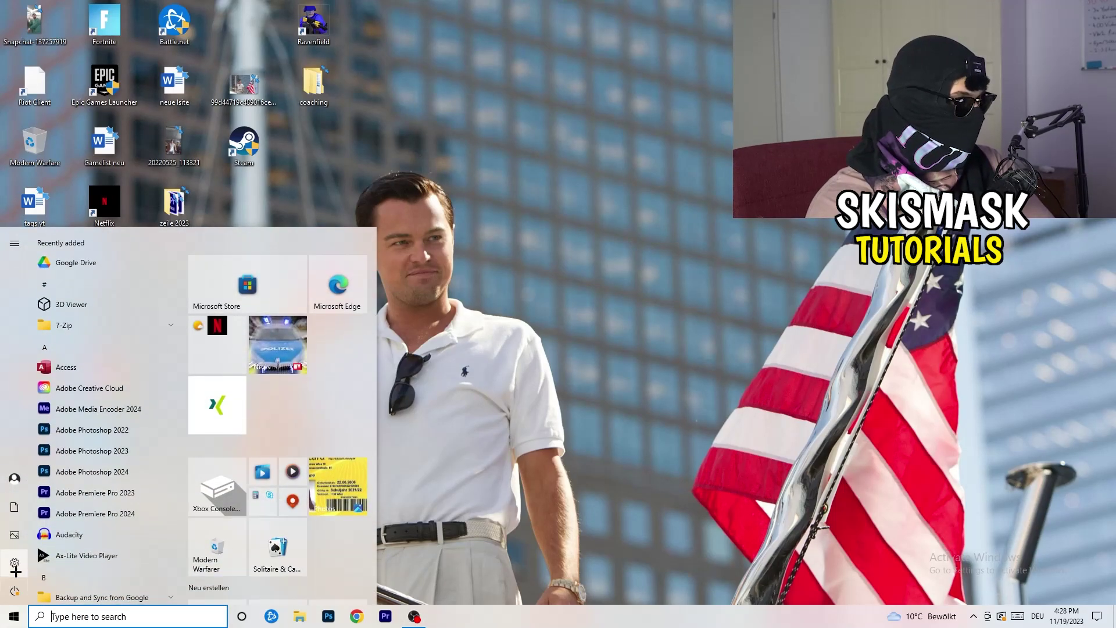
{"action": "left_click", "coordinate": [12, 572]}
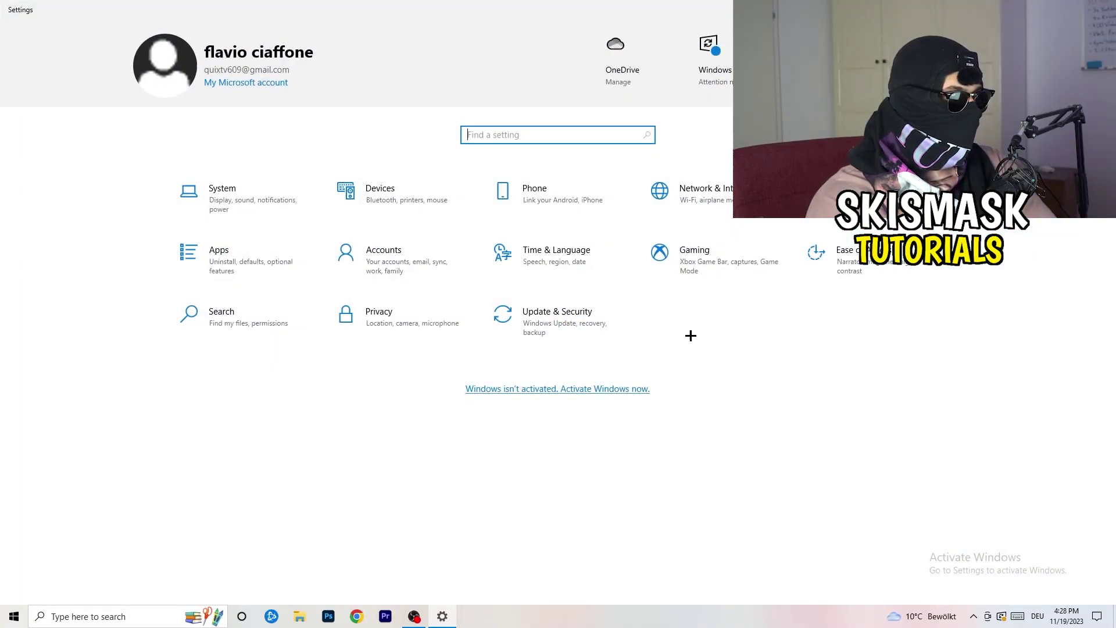
{"action": "left_click", "coordinate": [541, 321]}
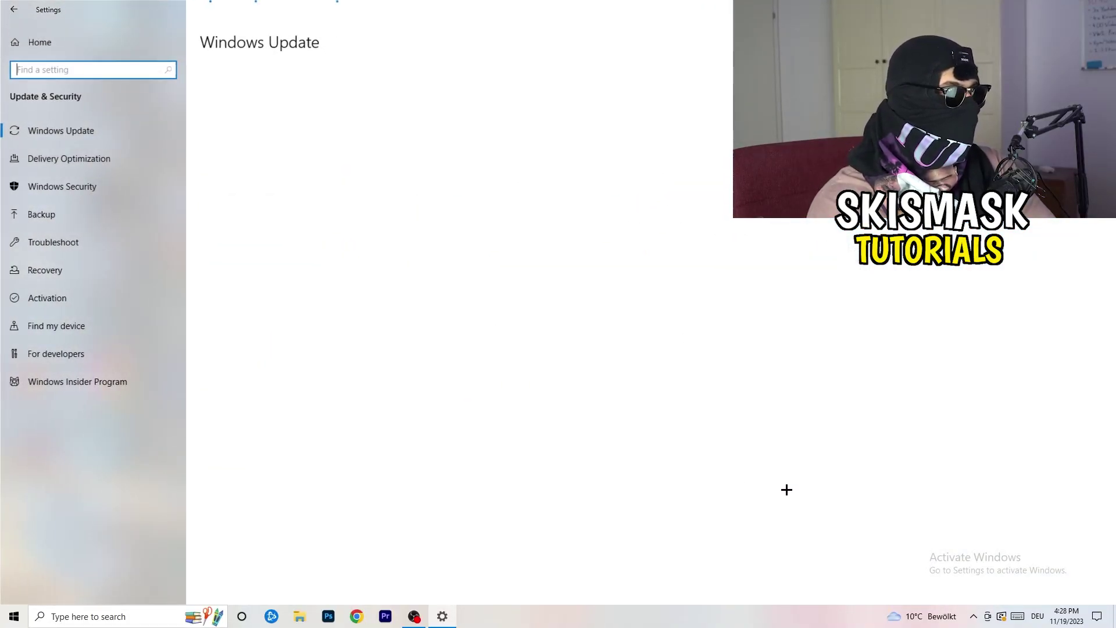